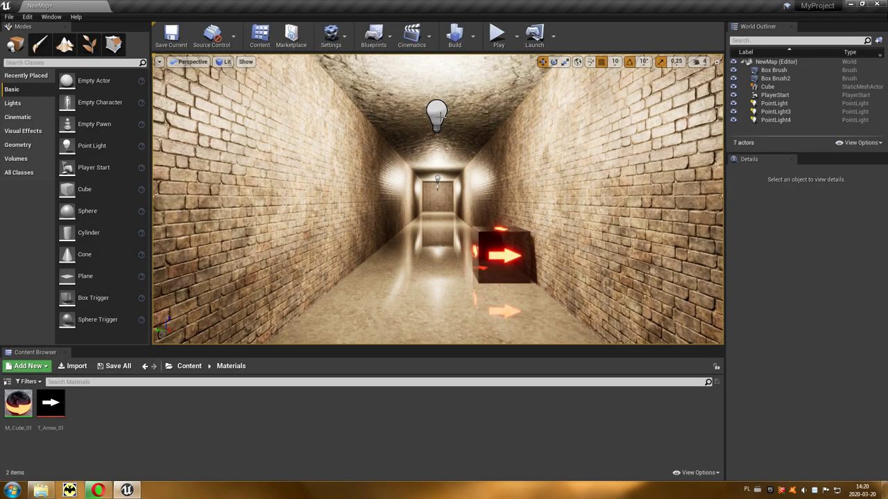
# Step: Select the corridor PointLight and toggle its Visible setting off, on, then off again
pyautogui.click(436, 113)
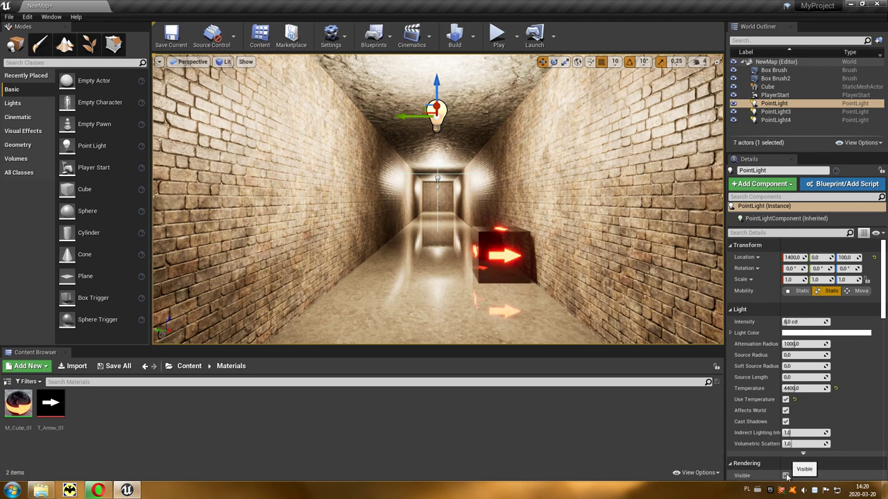
pyautogui.click(786, 476)
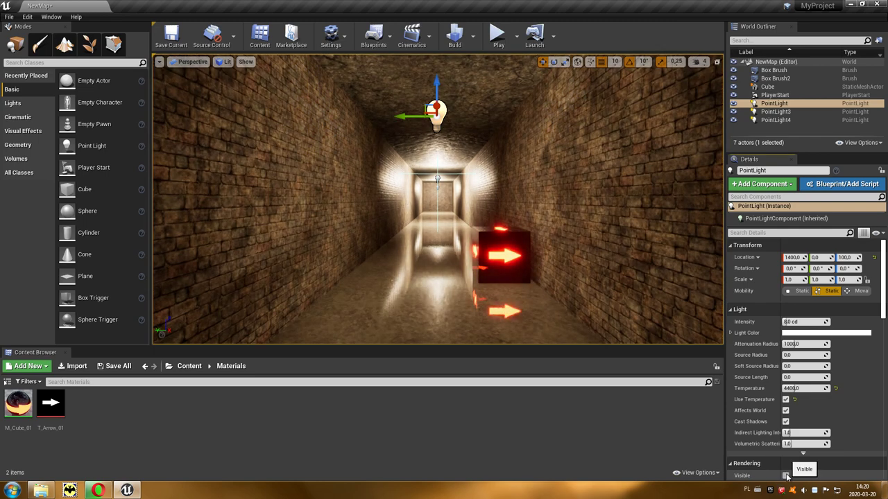
pyautogui.click(786, 476)
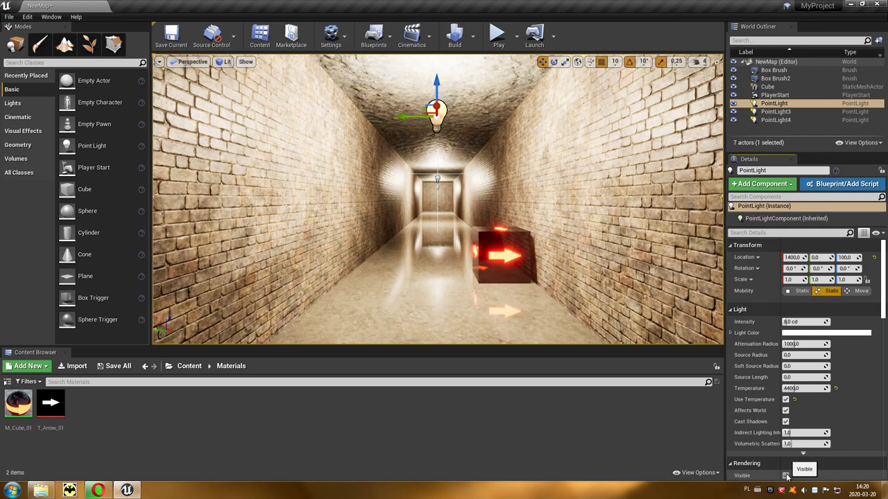
pyautogui.click(786, 476)
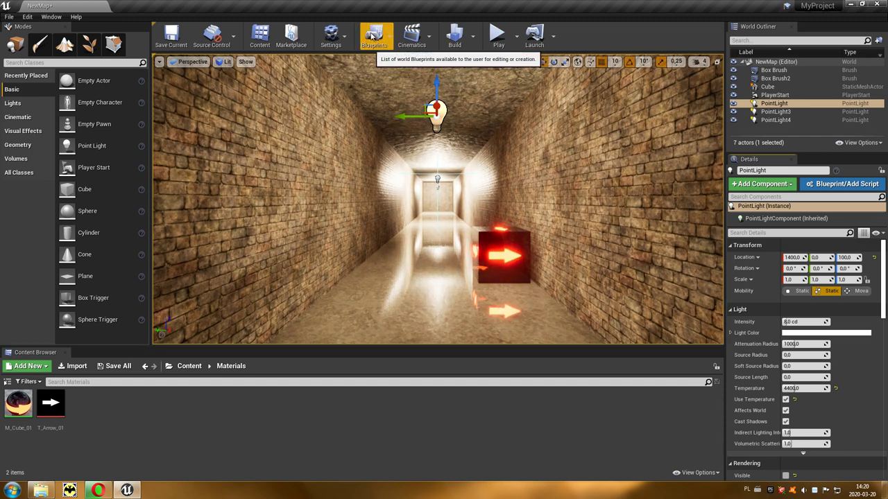
# Step: Open the Level Blueprint from the Blueprints menu and maximize its window
pyautogui.click(392, 43)
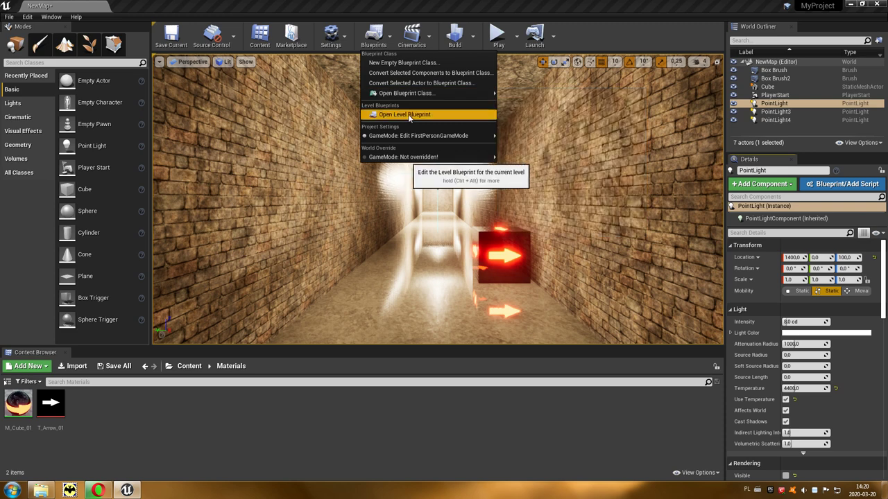
pyautogui.click(455, 115)
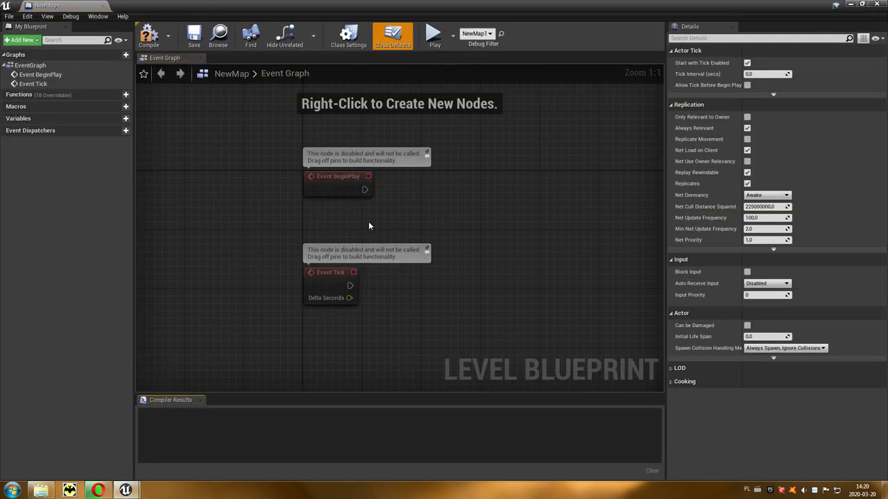
pyautogui.moveTo(506, 212); pyautogui.dragTo(233, 210, button='right')
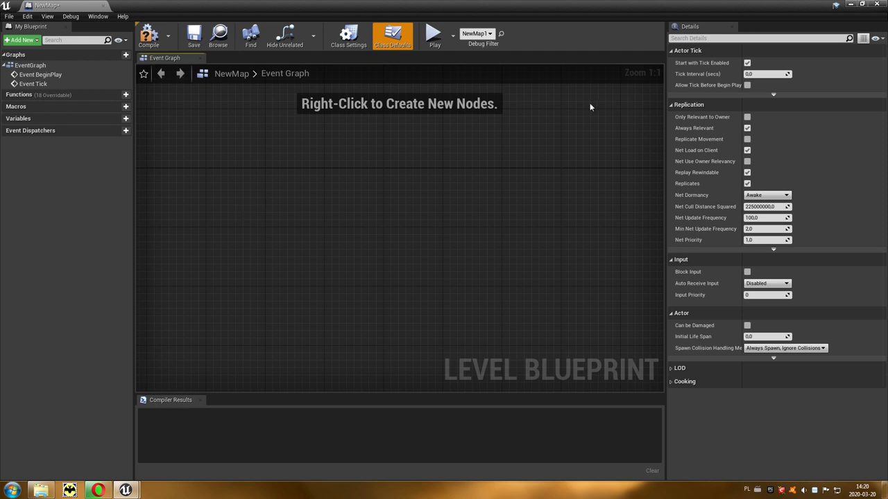
pyautogui.moveTo(546, 11); pyautogui.dragTo(506, 182)
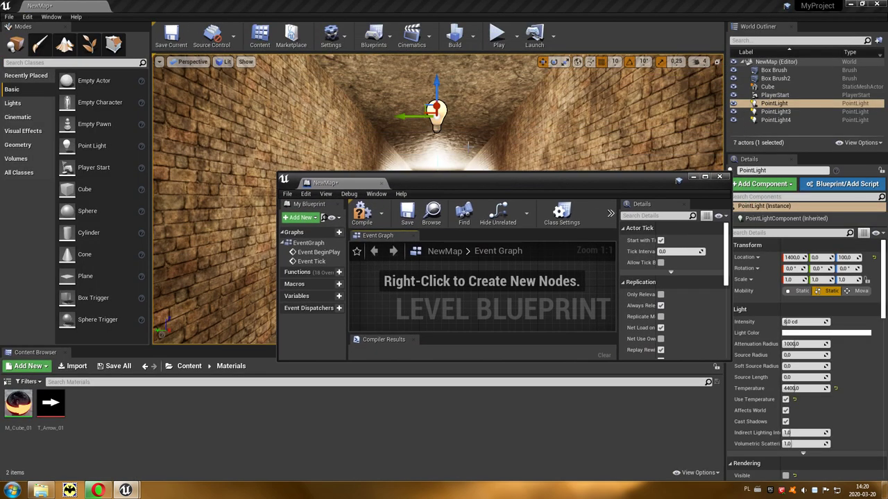
pyautogui.doubleClick(451, 184)
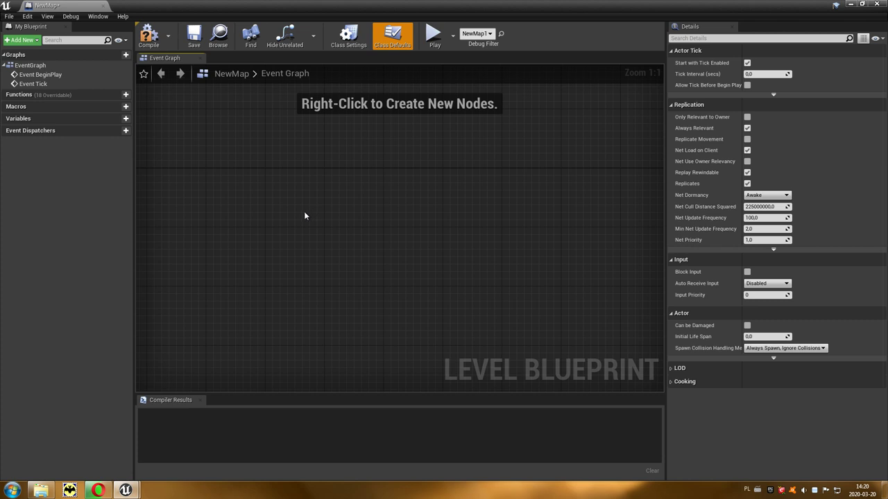
# Step: Add a reference node to the PointLight in the Event Graph
pyautogui.rightClick(304, 215)
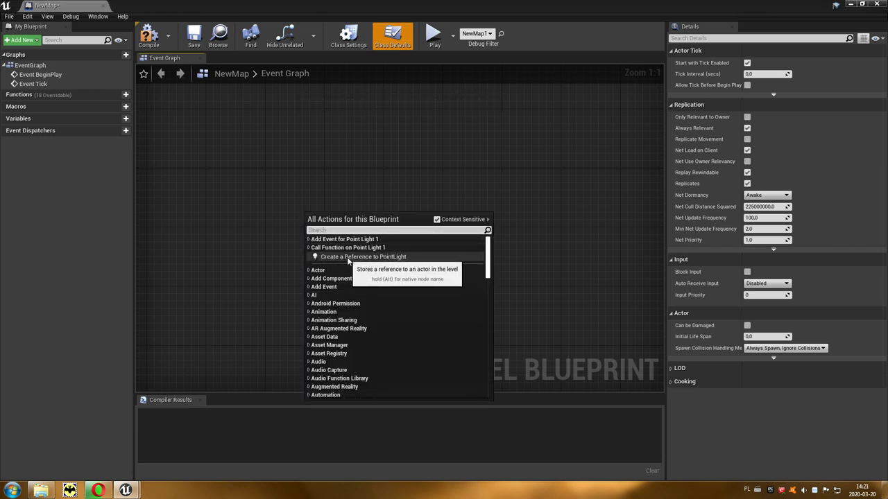
pyautogui.click(416, 256)
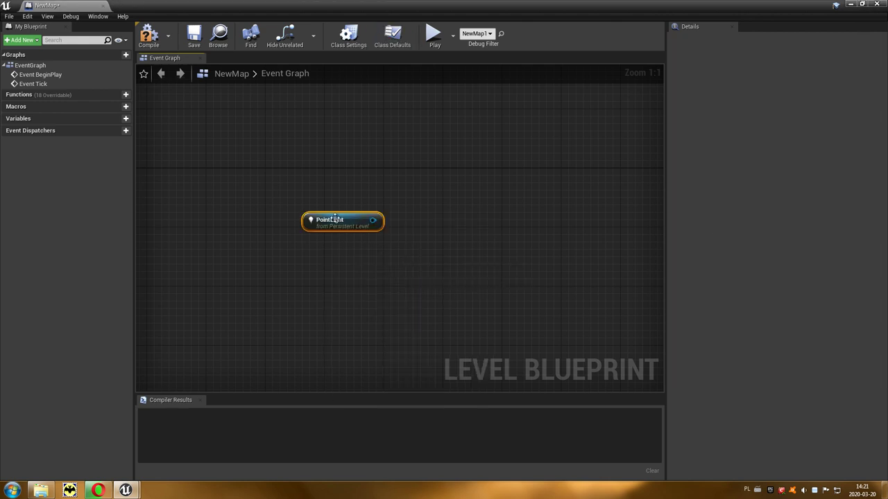
pyautogui.doubleClick(651, 9)
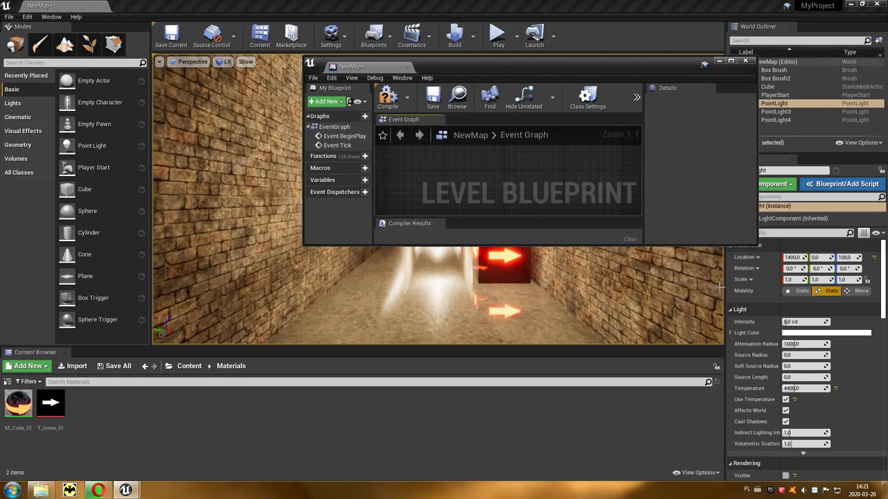
pyautogui.click(731, 61)
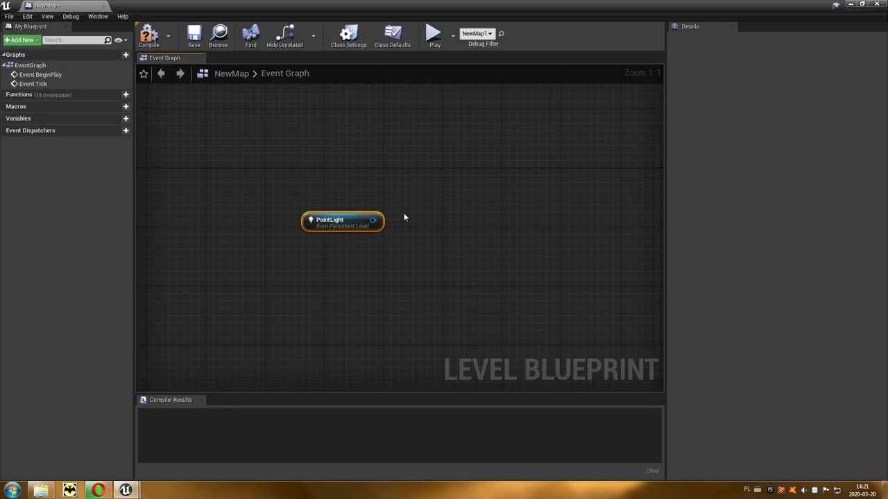
pyautogui.moveTo(375, 220); pyautogui.dragTo(450, 188)
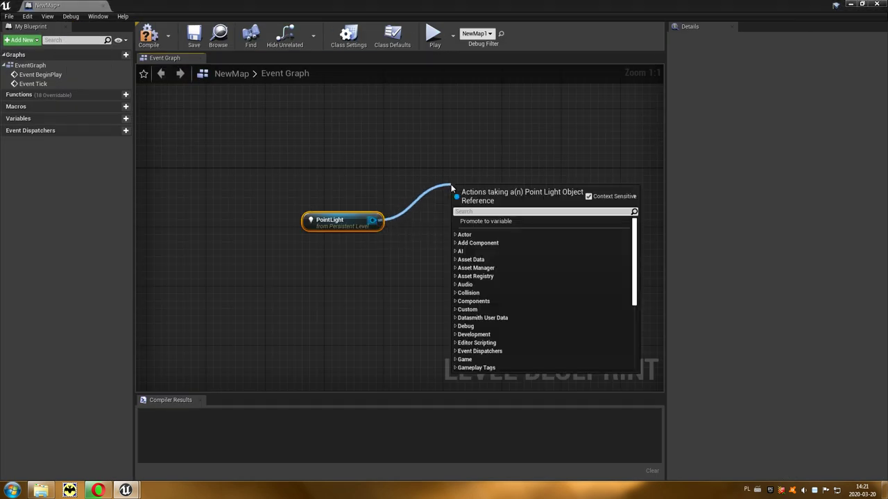
# Step: Add Set Visibility for the Point Light Component via 'visi', arrange the nodes, tick New Visibility
pyautogui.write('v')
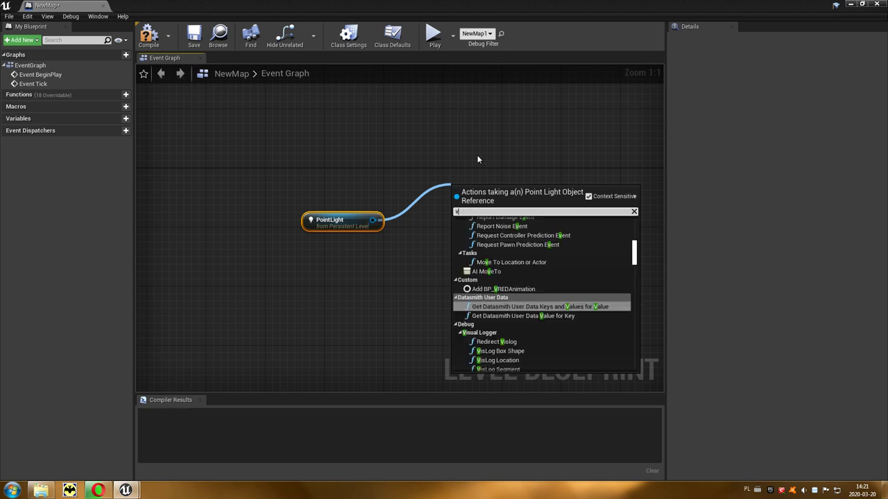
pyautogui.write('isib')
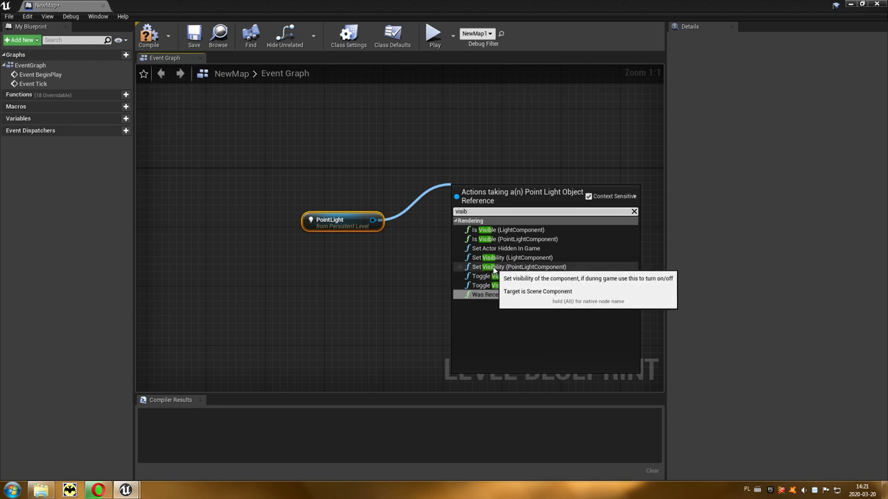
pyautogui.click(575, 270)
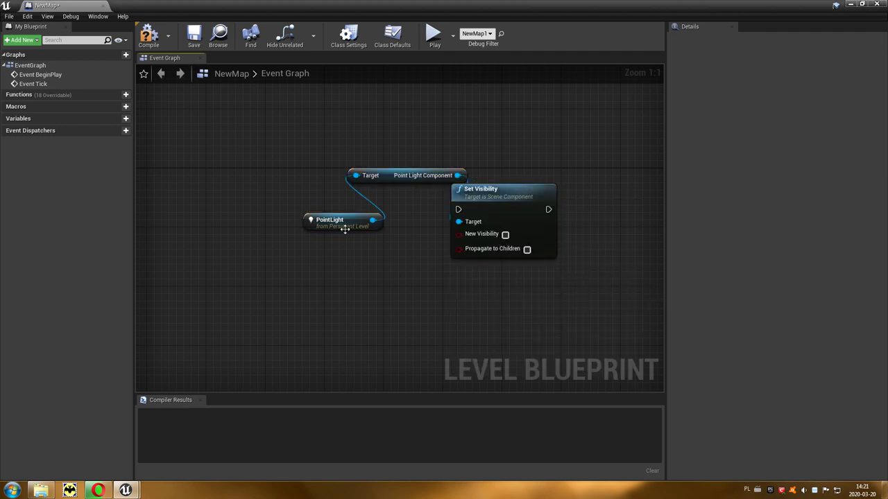
pyautogui.moveTo(352, 229); pyautogui.dragTo(262, 221)
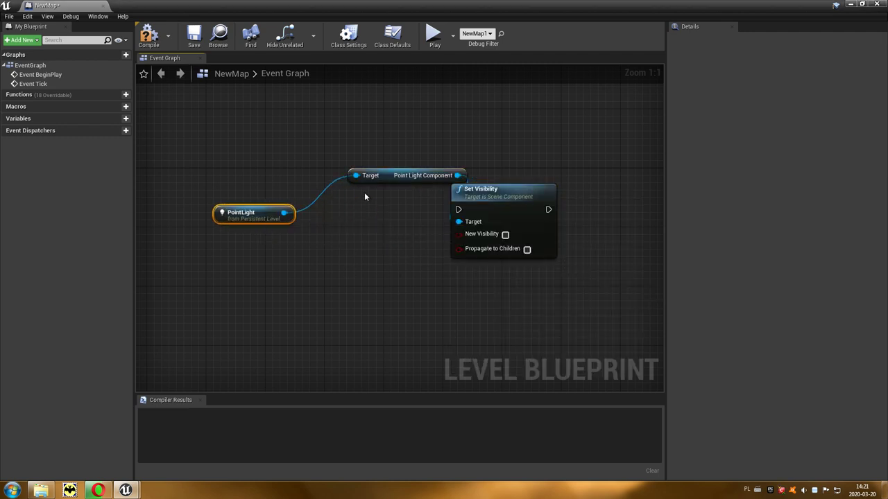
pyautogui.moveTo(385, 180); pyautogui.dragTo(349, 217)
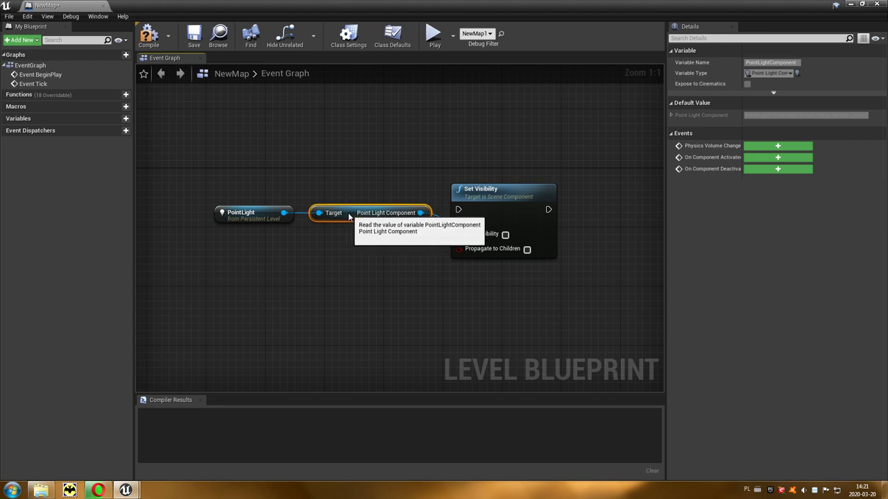
pyautogui.moveTo(528, 194); pyautogui.dragTo(541, 186)
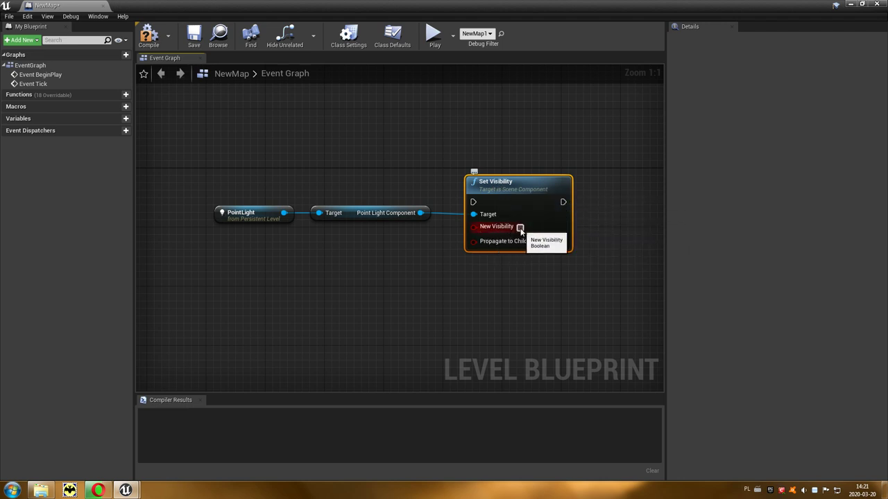
pyautogui.click(519, 227)
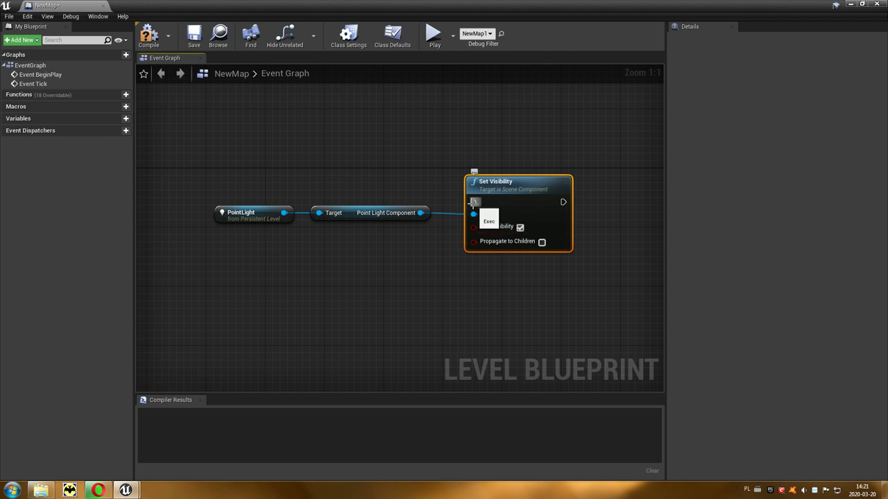
# Step: Bring up the node action menu and expand its Input category
pyautogui.rightClick(294, 148)
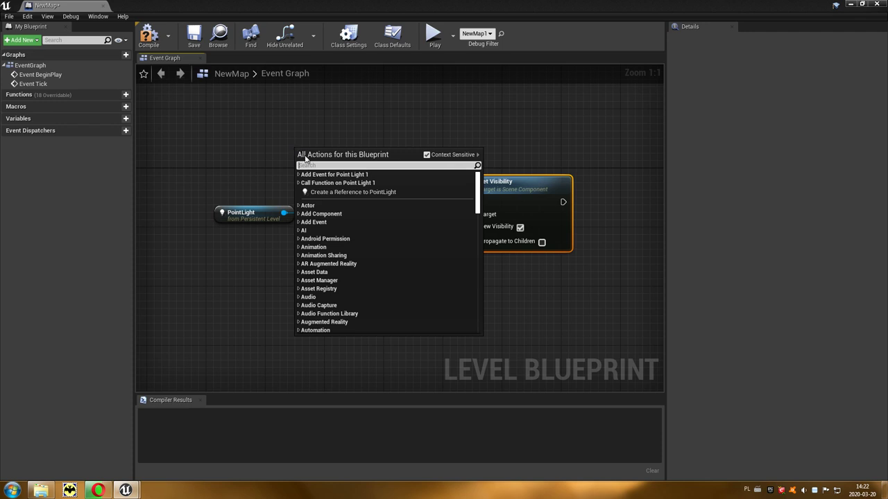
pyautogui.scroll(-2, 342, 281)
pyautogui.scroll(-4, 342, 281)
pyautogui.scroll(-3, 343, 284)
pyautogui.scroll(-3, 340, 285)
pyautogui.scroll(-2, 340, 285)
pyautogui.scroll(-3, 340, 281)
pyautogui.scroll(-1, 336, 278)
pyautogui.scroll(-1, 346, 267)
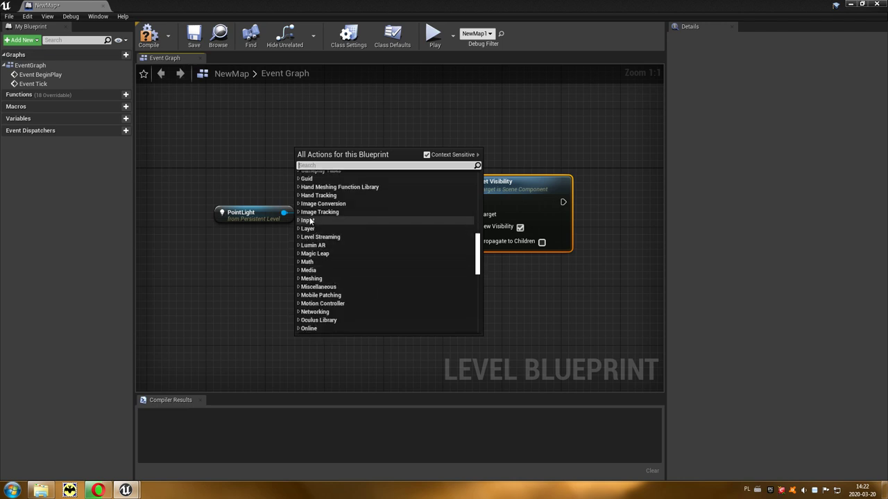
pyautogui.click(335, 220)
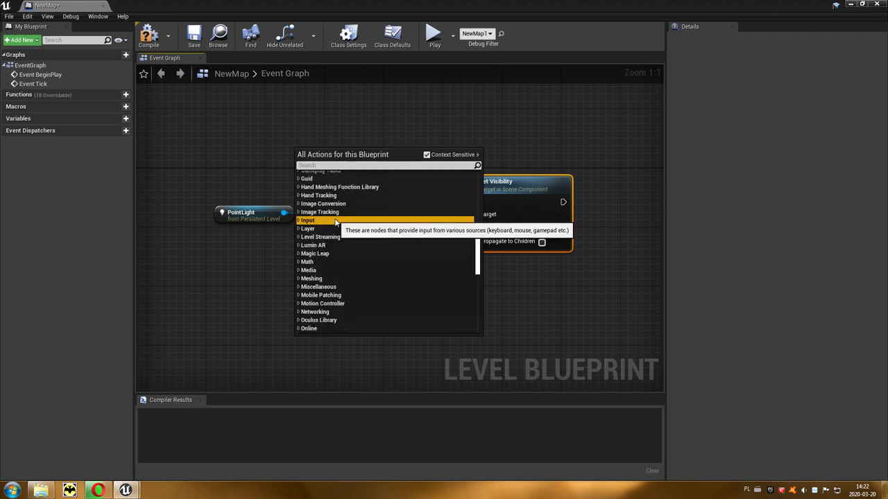
pyautogui.click(299, 220)
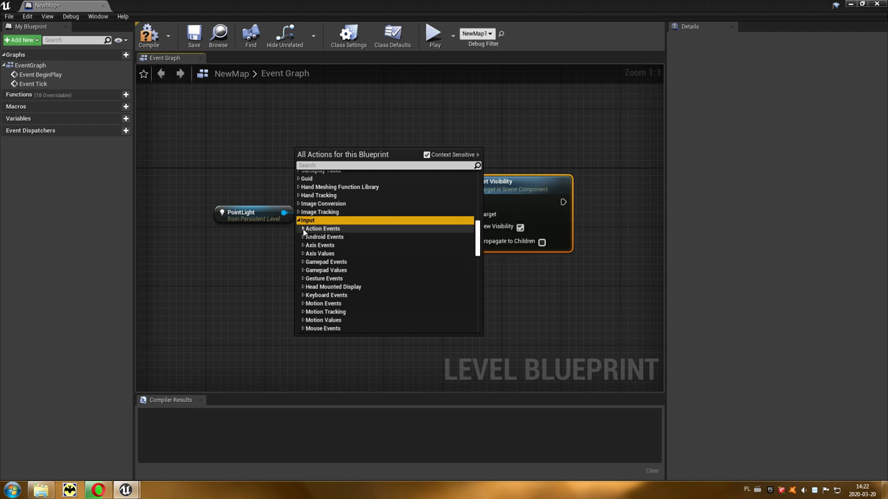
# Step: Expand and collapse the Action Events and Android Events groups
pyautogui.click(303, 229)
pyautogui.click(303, 229)
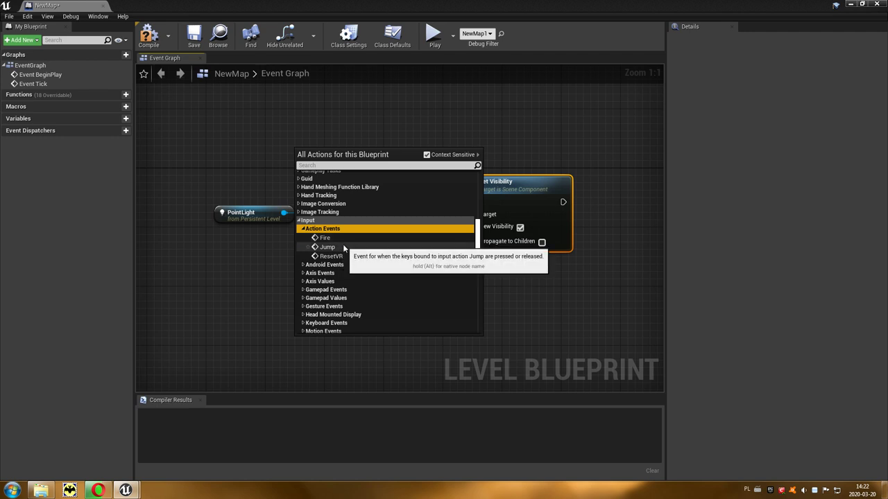
pyautogui.click(303, 228)
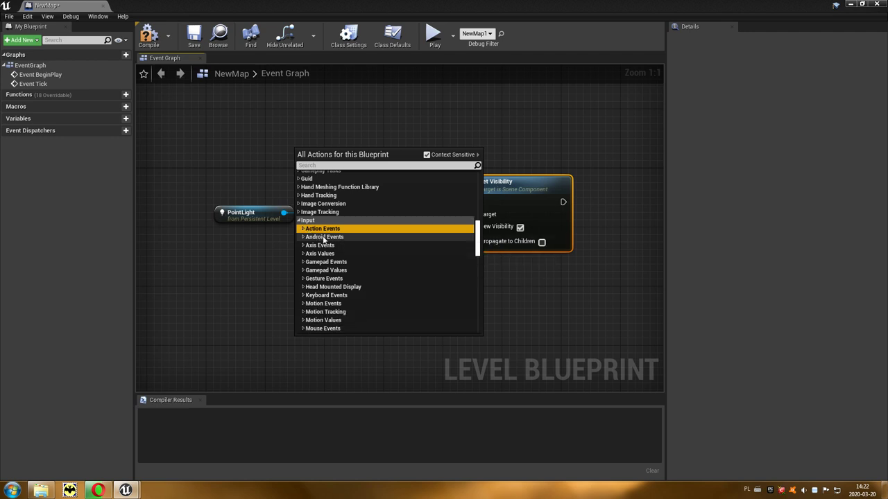
pyautogui.click(309, 238)
pyautogui.click(305, 237)
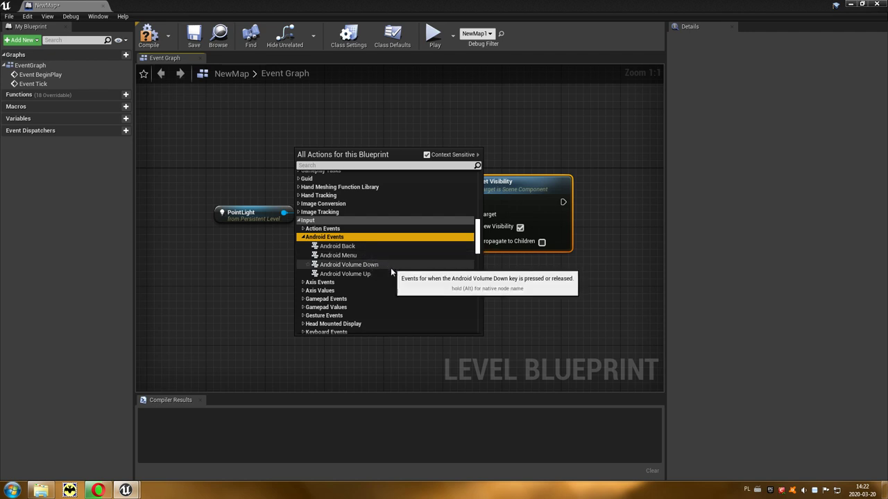
pyautogui.click(303, 237)
pyautogui.scroll(-2, 353, 288)
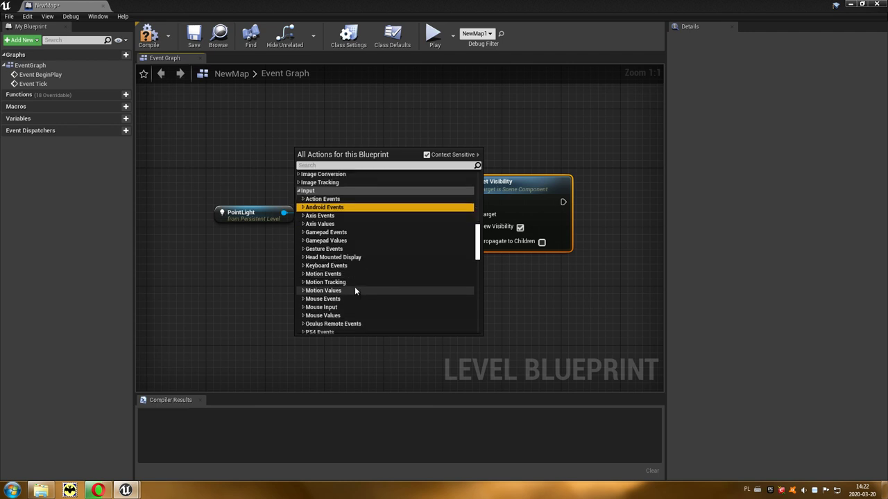
# Step: Collapse Mouse Events, expand Keyboard Events and scroll down to the F key
pyautogui.click(324, 299)
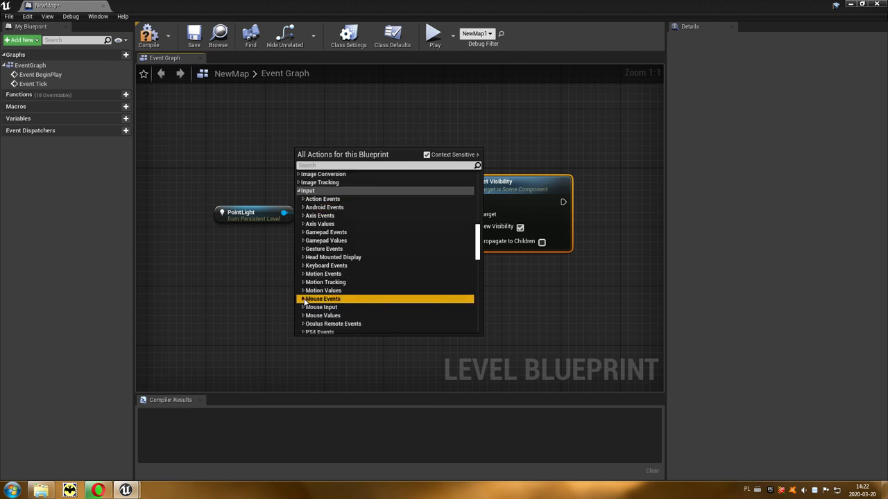
pyautogui.click(303, 299)
pyautogui.scroll(-3, 396, 294)
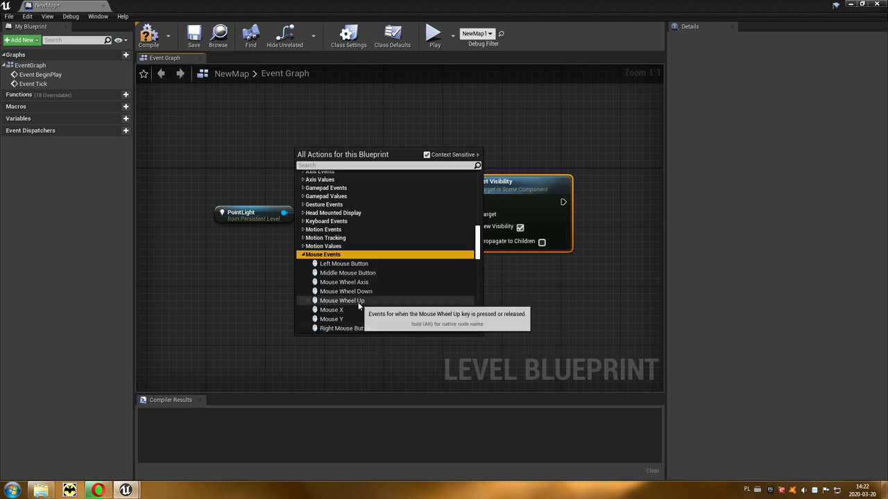
pyautogui.click(302, 255)
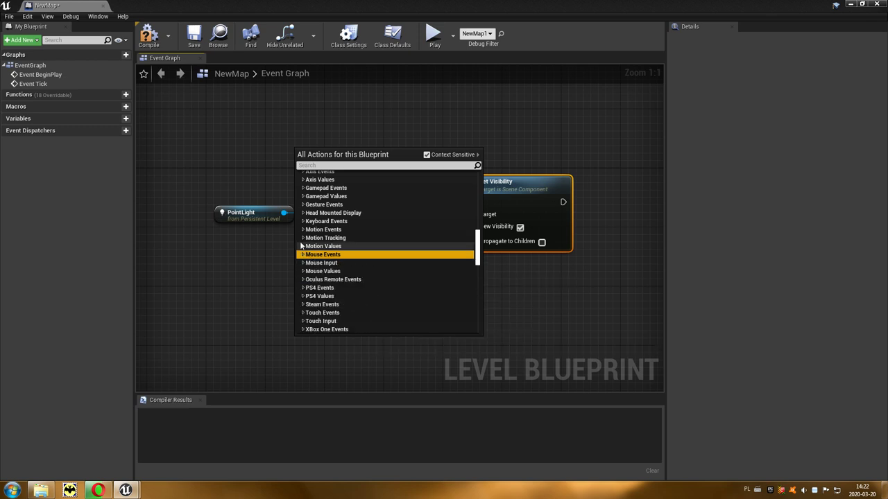
pyautogui.click(340, 222)
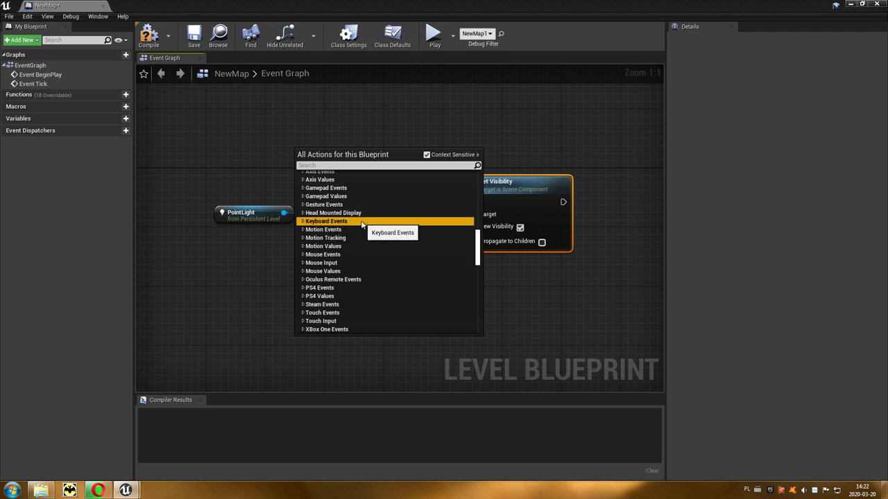
pyautogui.click(303, 224)
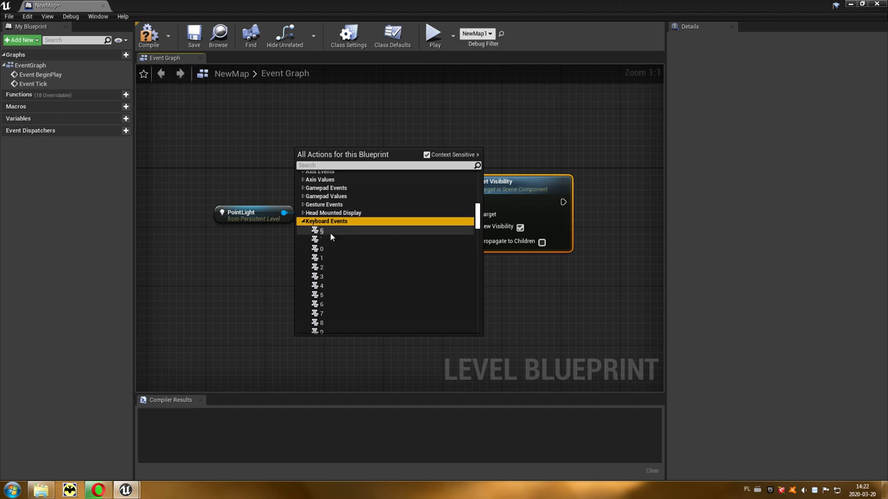
pyautogui.scroll(-5, 365, 256)
pyautogui.scroll(-2, 362, 258)
pyautogui.scroll(-2, 357, 252)
pyautogui.scroll(-2, 358, 252)
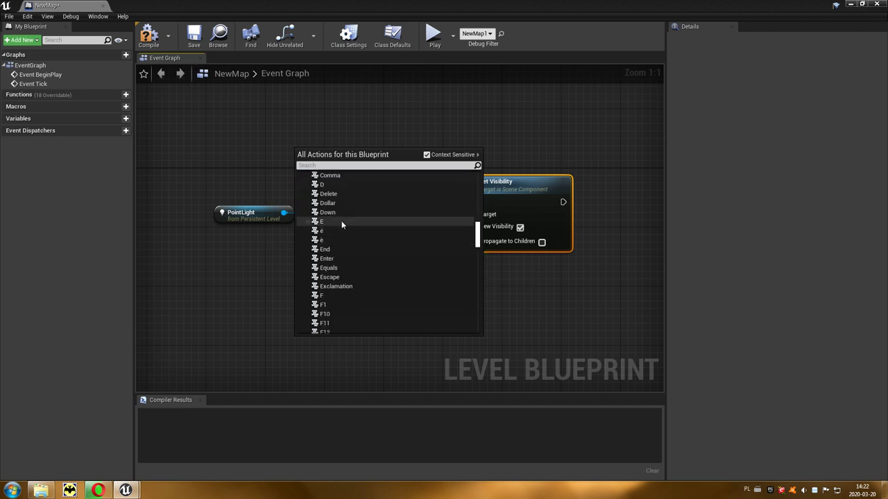
# Step: Add an F key event above Set Visibility and wire its Pressed output to it
pyautogui.click(340, 297)
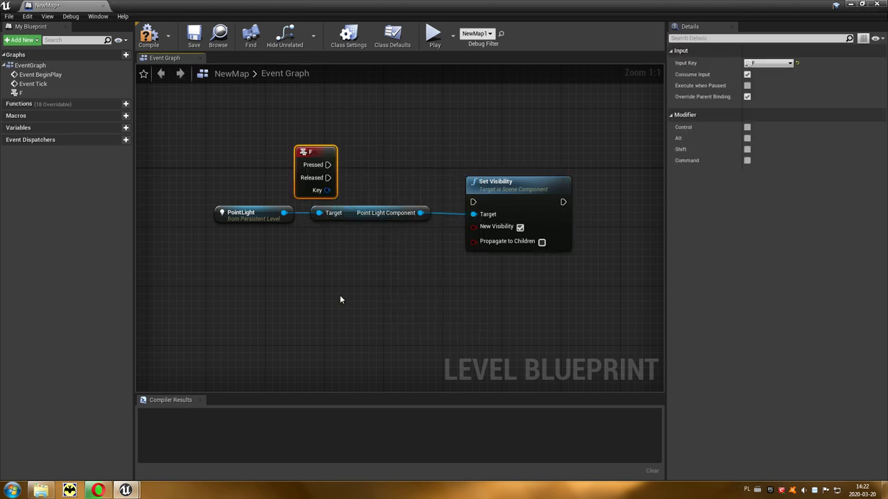
pyautogui.moveTo(314, 183); pyautogui.dragTo(394, 175)
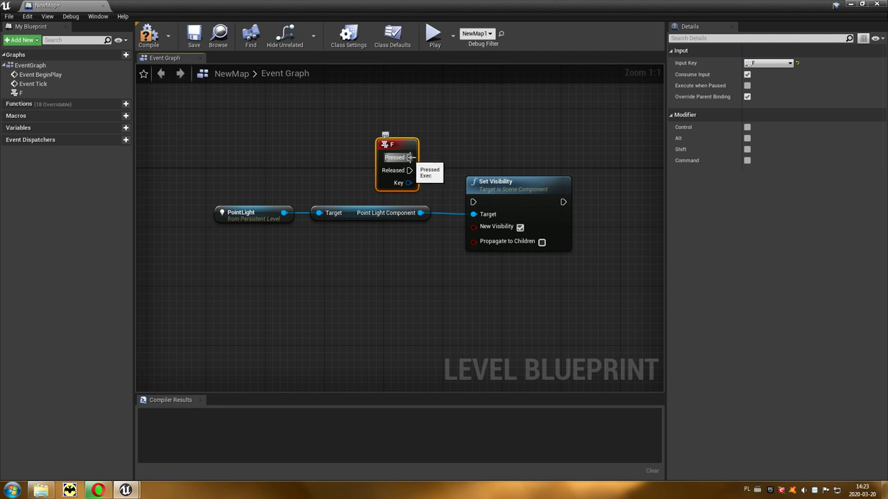
pyautogui.moveTo(410, 158); pyautogui.dragTo(474, 203)
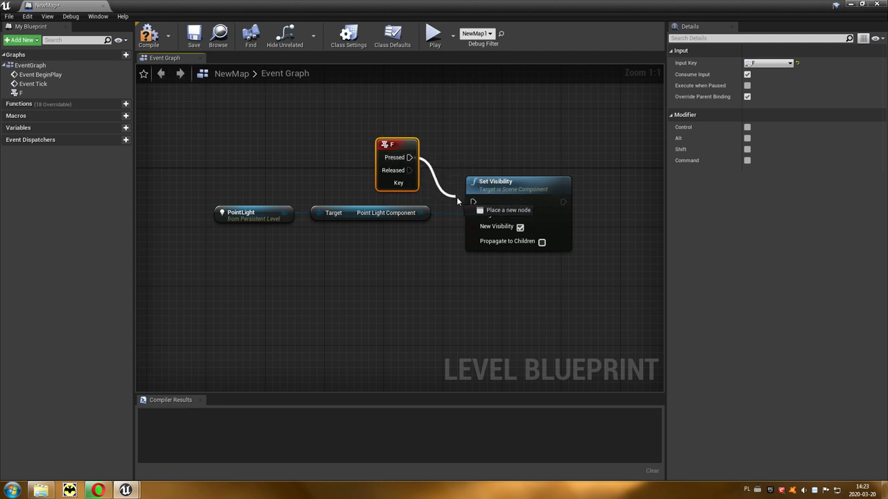
pyautogui.moveTo(474, 203); pyautogui.dragTo(473, 202)
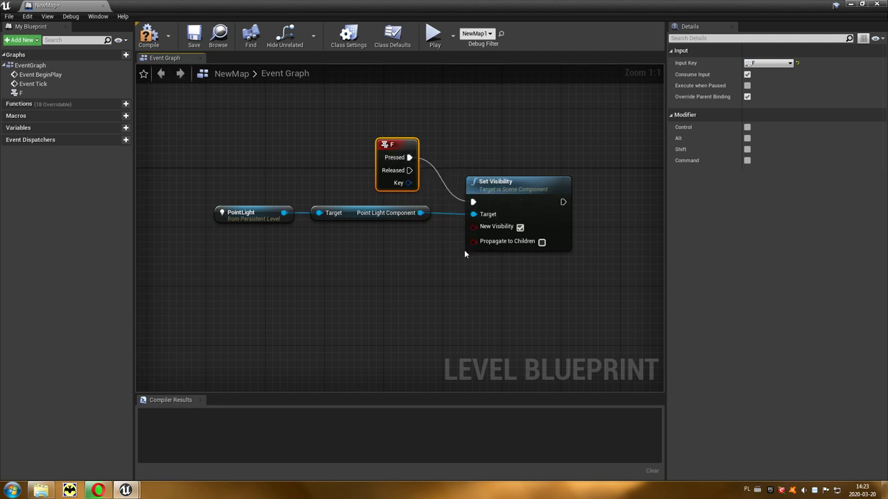
# Step: Compile and save the Level Blueprint, then minimize its window
pyautogui.click(150, 38)
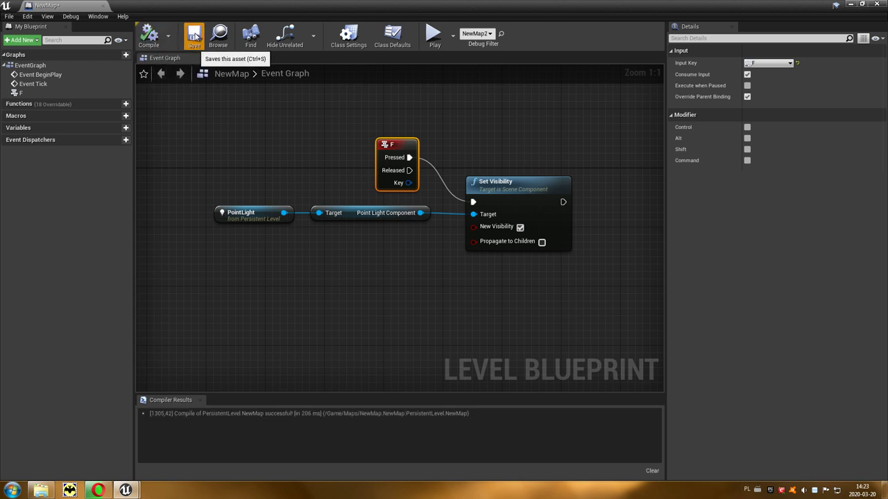
pyautogui.click(194, 37)
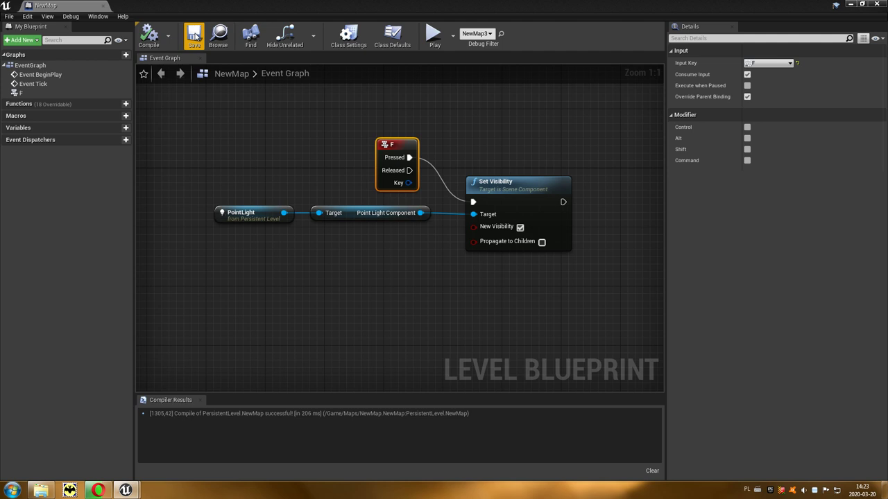
pyautogui.click(852, 5)
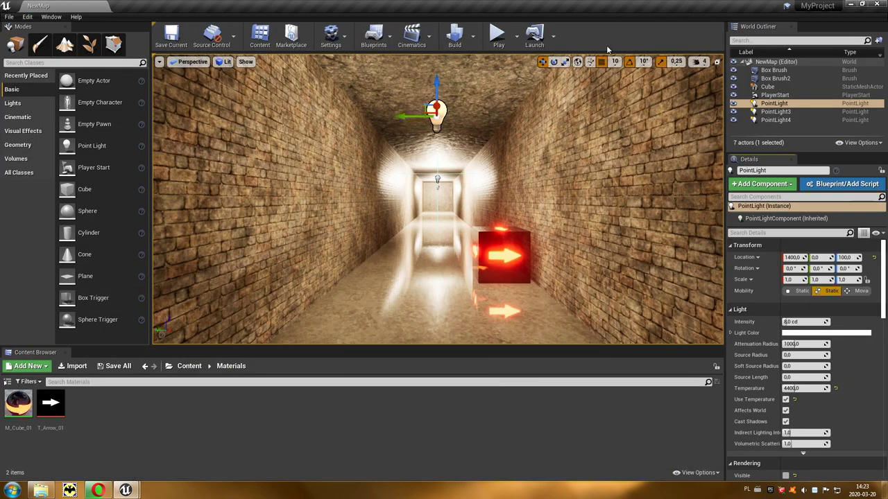
# Step: Build lighting only, then play-test the level and stop it with Esc
pyautogui.click(473, 42)
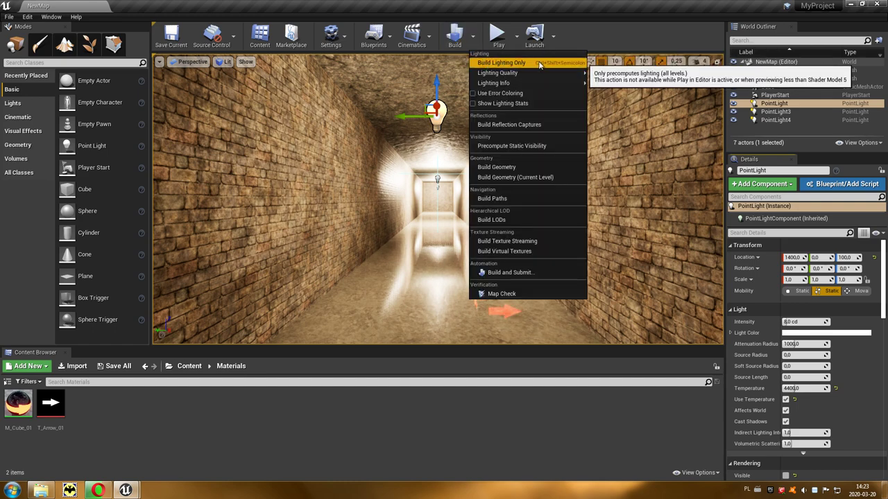
pyautogui.click(540, 64)
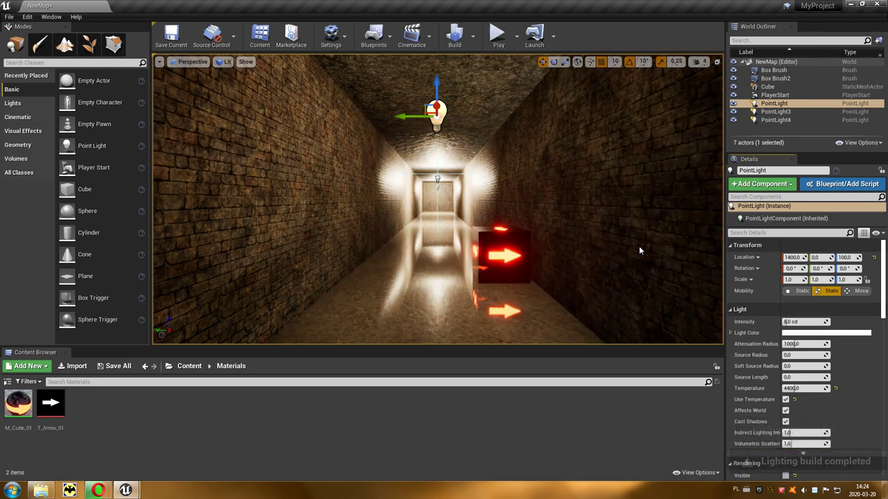
pyautogui.click(499, 39)
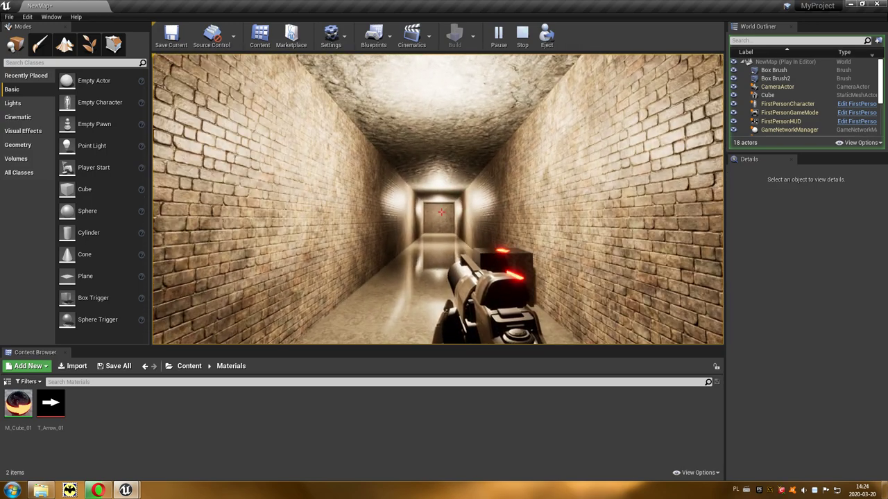
pyautogui.press('Escape')
pyautogui.click(374, 36)
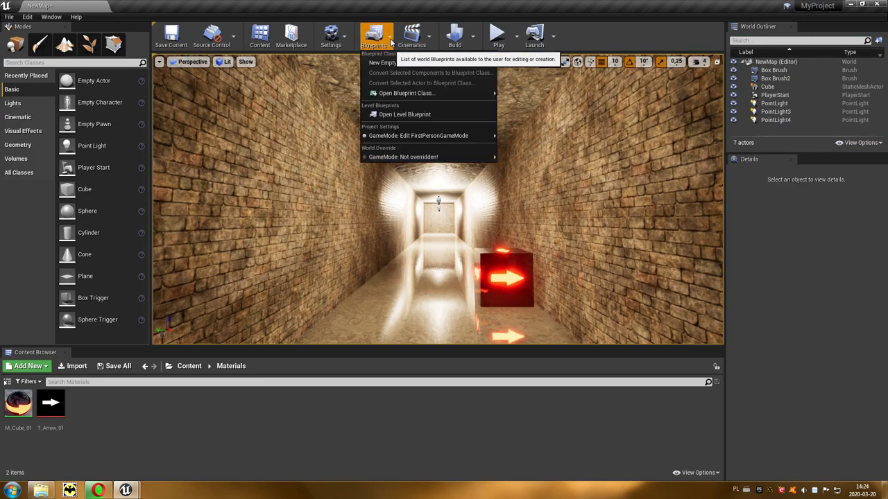
# Step: Duplicate the Set Visibility node with Ctrl+W and line the copy up below it
pyautogui.click(437, 115)
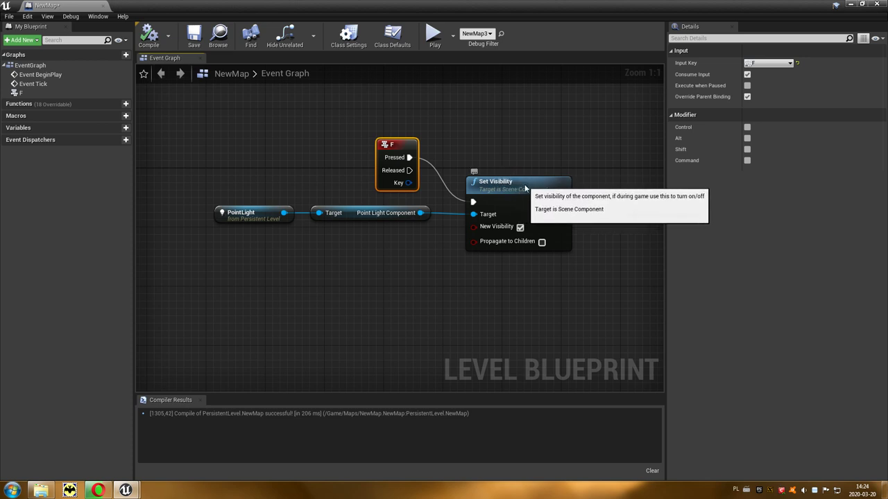
pyautogui.click(524, 183)
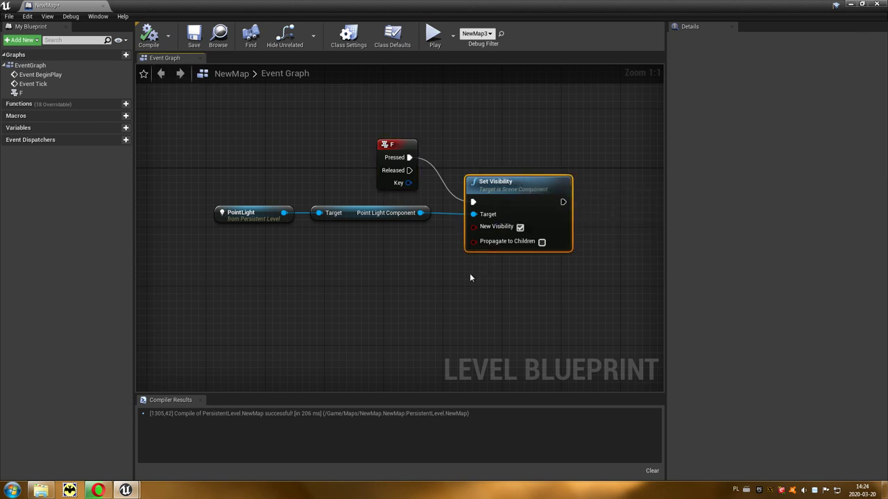
pyautogui.hotkey('ctrl', 'w')
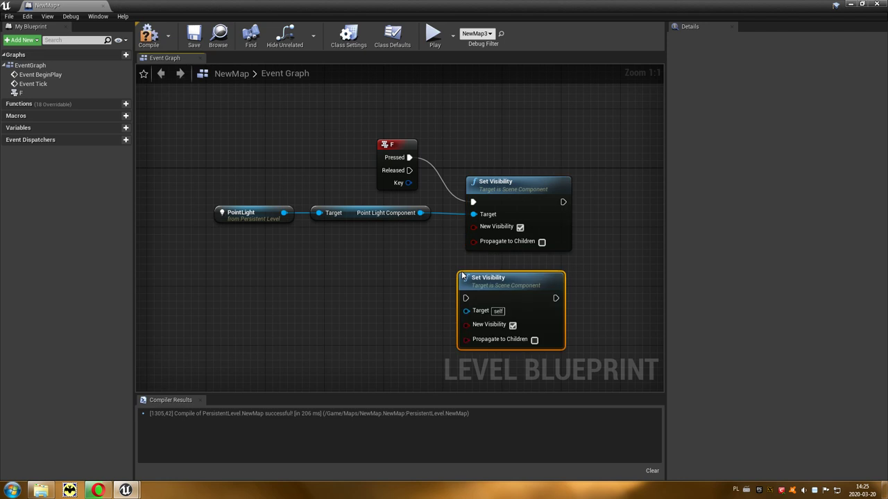
pyautogui.moveTo(463, 276); pyautogui.dragTo(470, 276)
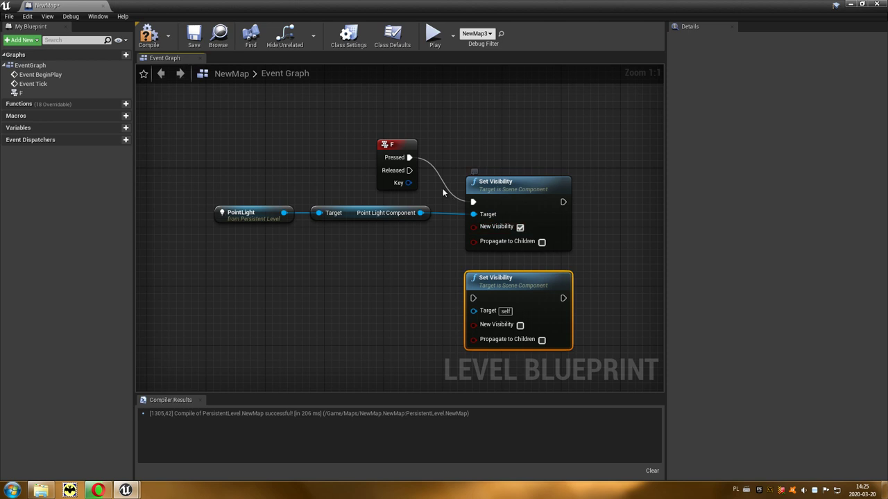
# Step: Wire F Released and the Point Light Component into the copy, then compile
pyautogui.moveTo(410, 170); pyautogui.dragTo(424, 190)
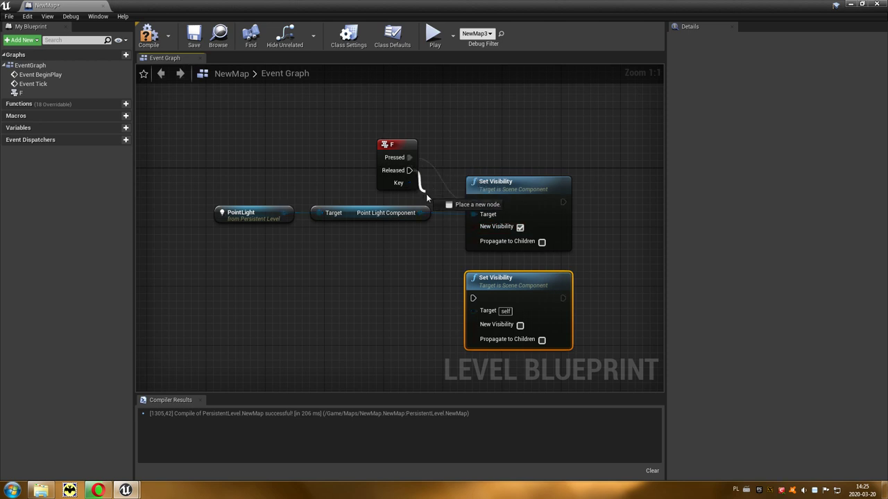
pyautogui.moveTo(430, 257); pyautogui.dragTo(474, 299)
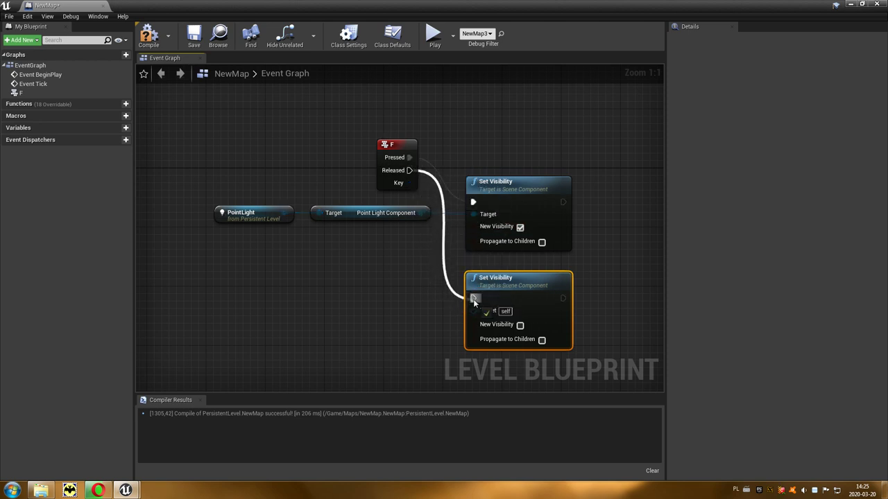
pyautogui.moveTo(475, 300); pyautogui.dragTo(474, 298)
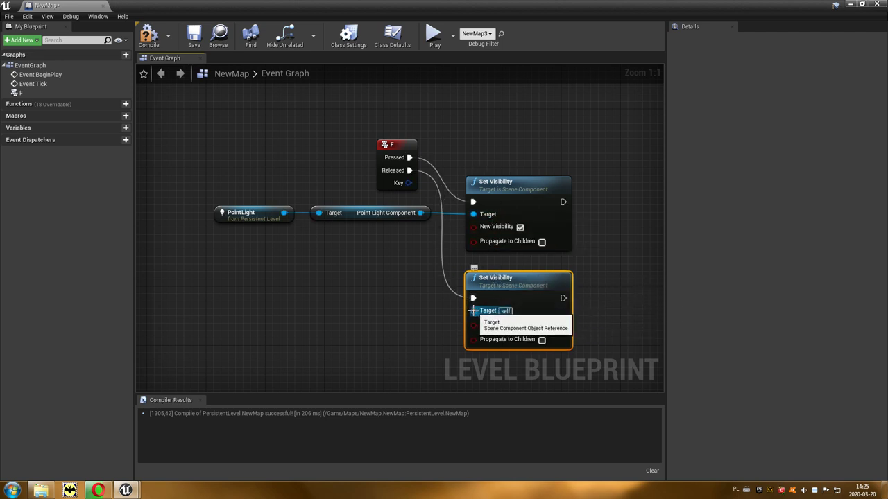
pyautogui.moveTo(484, 313); pyautogui.dragTo(449, 298)
pyautogui.moveTo(430, 240); pyautogui.dragTo(420, 213)
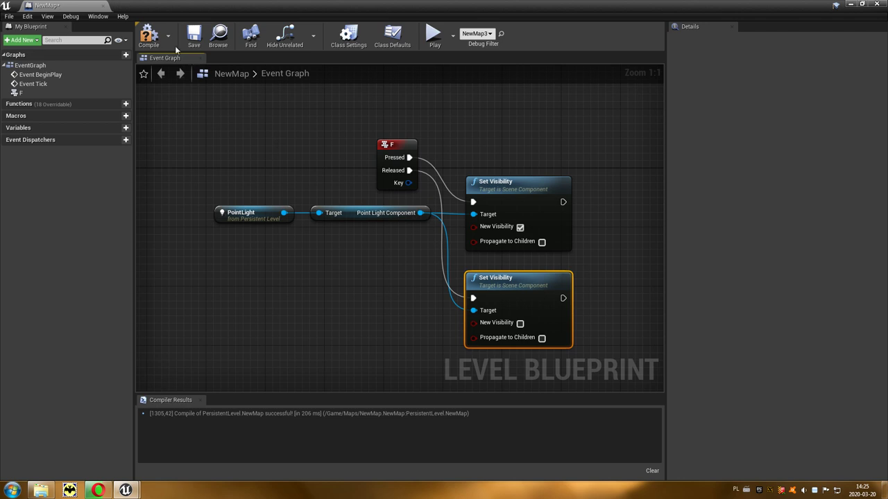
pyautogui.click(149, 34)
# Step: Return to the level, start Play, and click into the viewport to test the F key
pyautogui.click(851, 4)
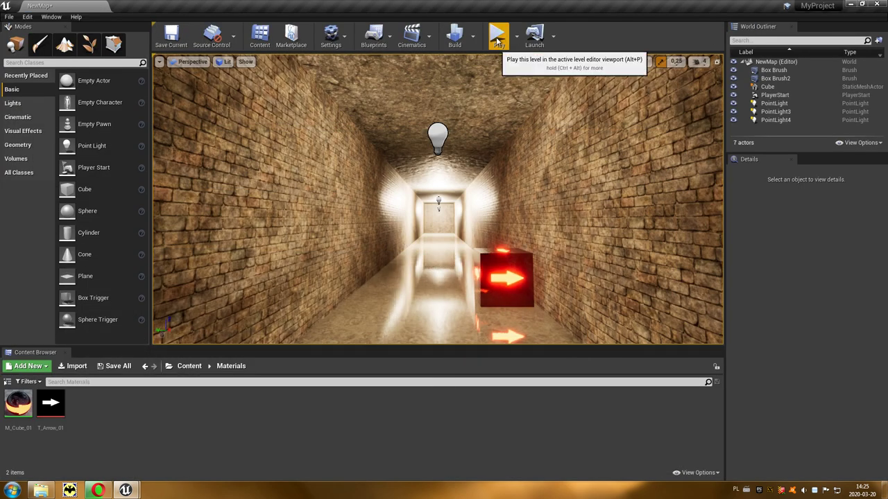
pyautogui.click(496, 36)
pyautogui.click(437, 208)
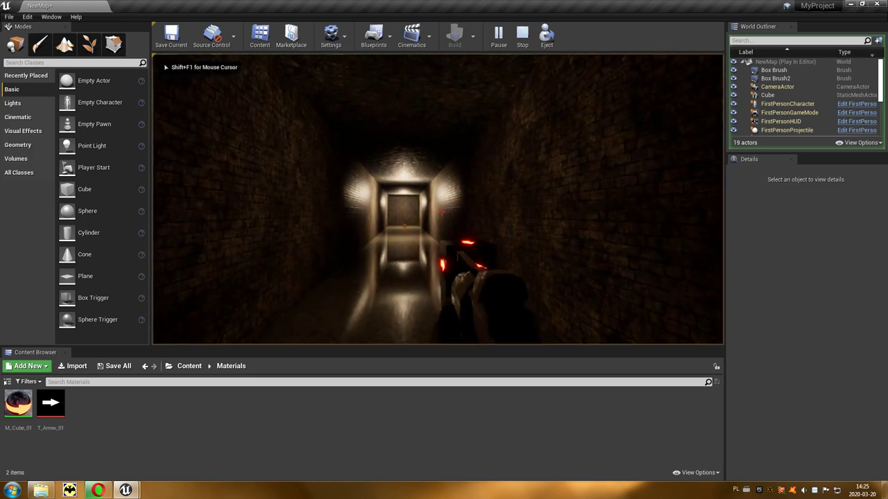